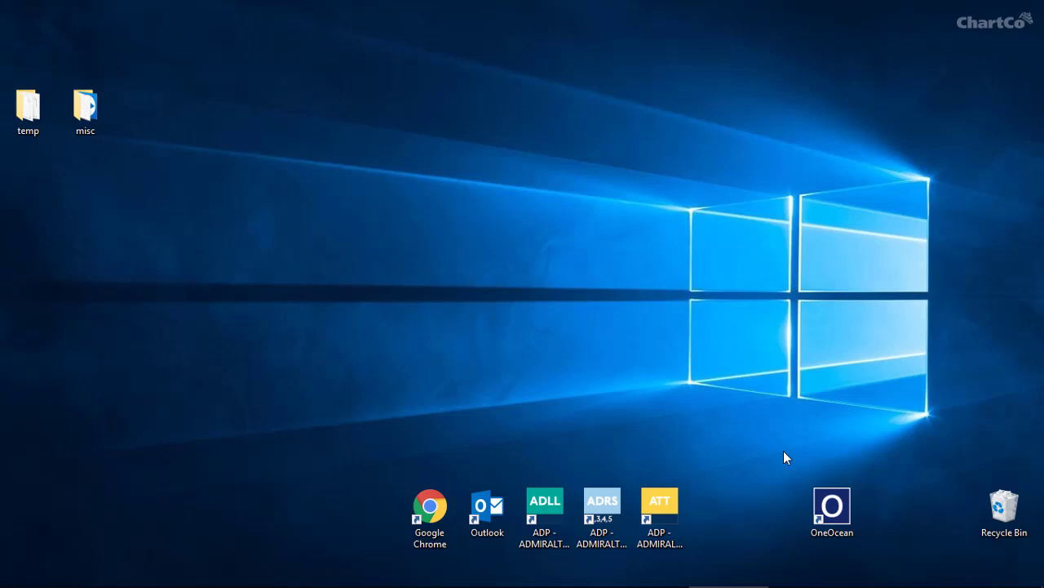
Launch OneOcean and enter vessel Tarvos Express, IMO 9991238, call sign KX0988, the vessel e-mail and company Argos Tours
double_click(816, 506)
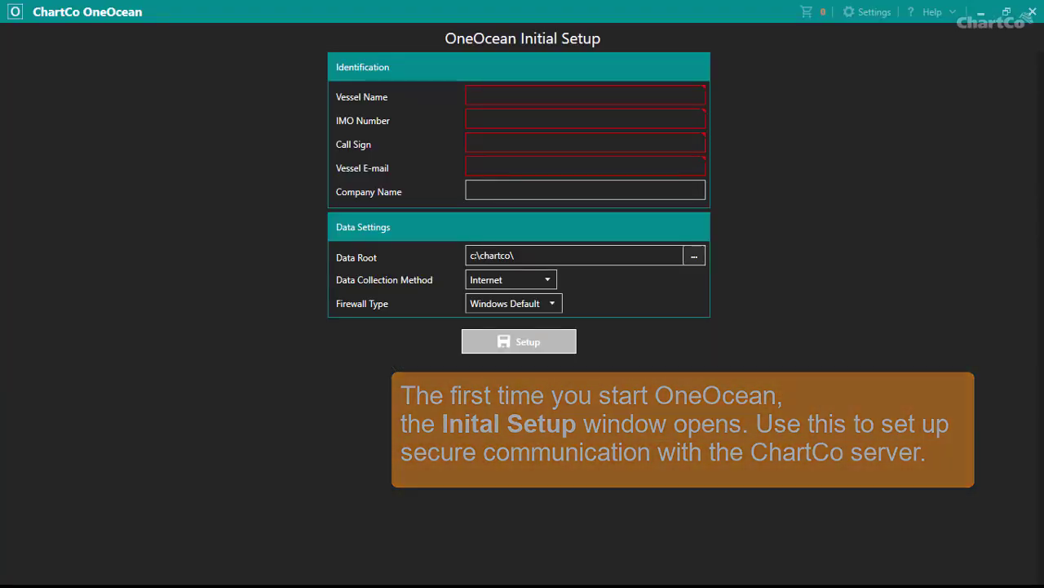
click(531, 123)
text(Tarvos Express)
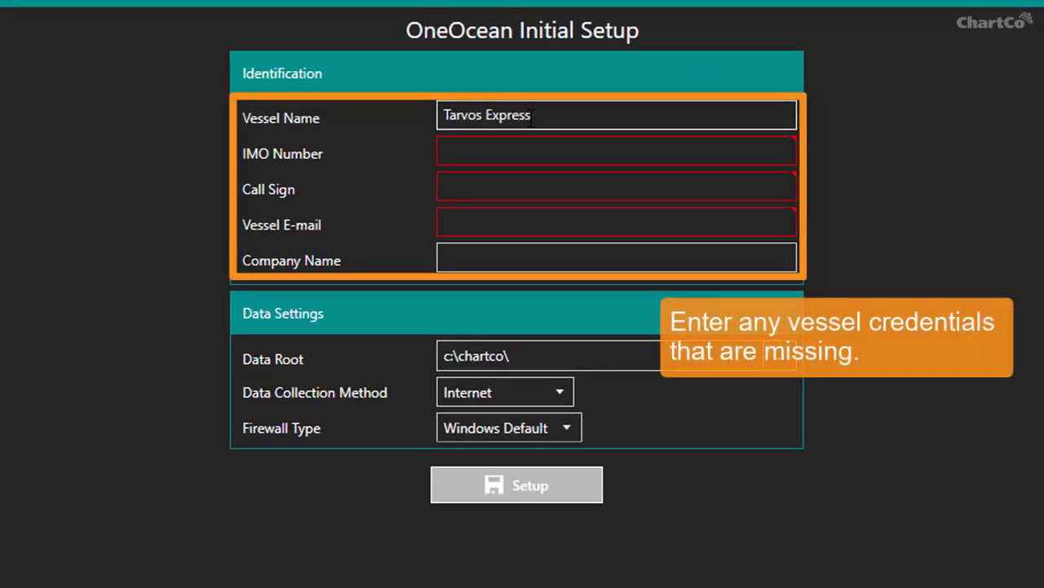
key(Tab)
text(9991238)
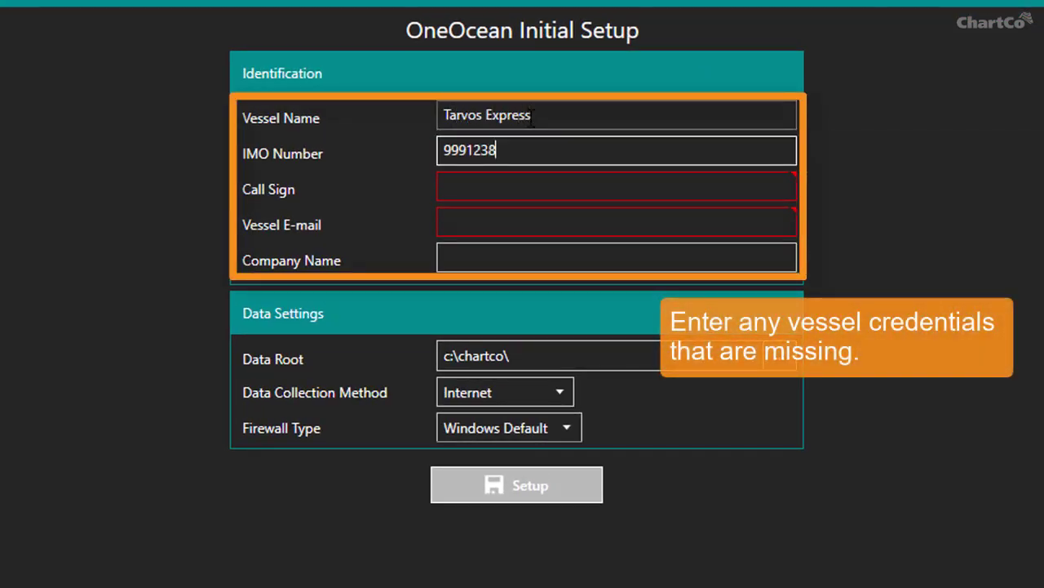
key(Tab)
text(KX0988)
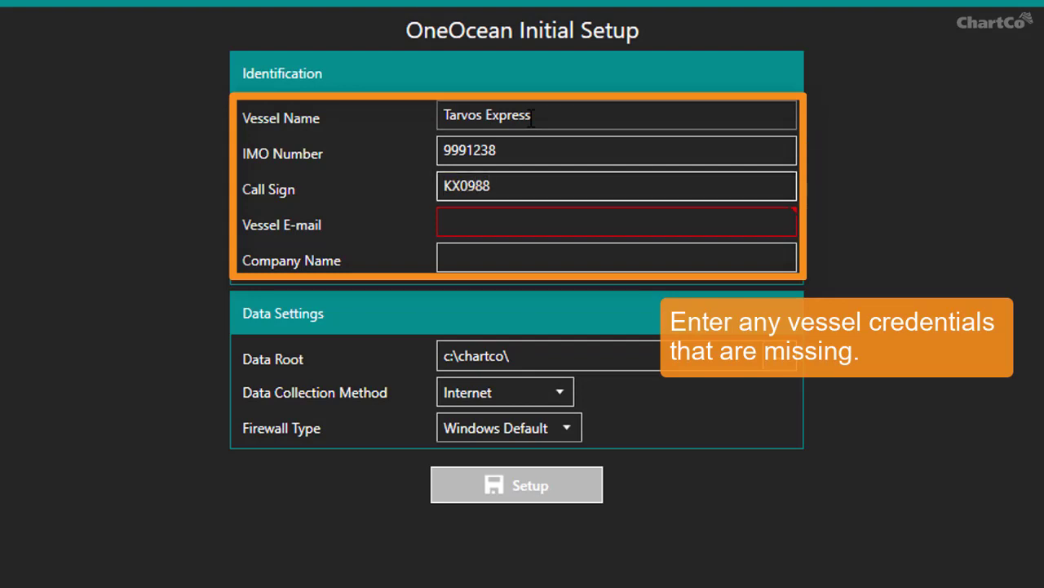
key(Tab)
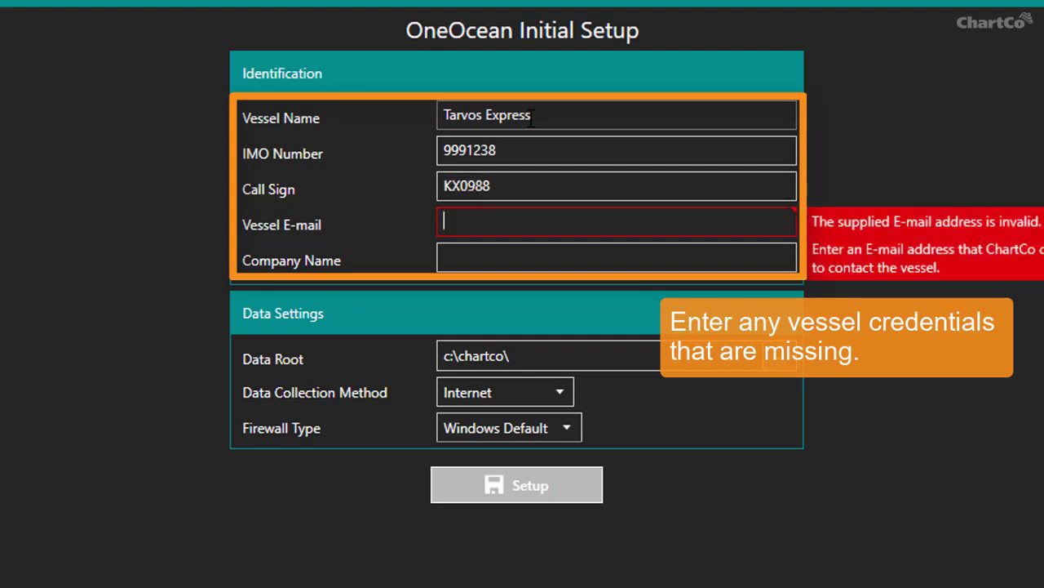
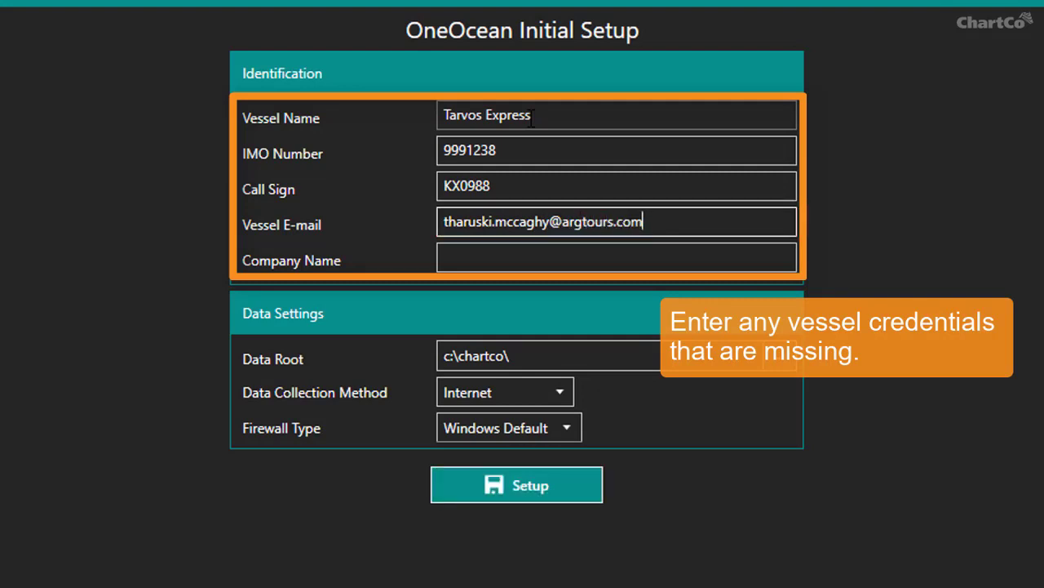
key(Tab)
text(Argos Tours)
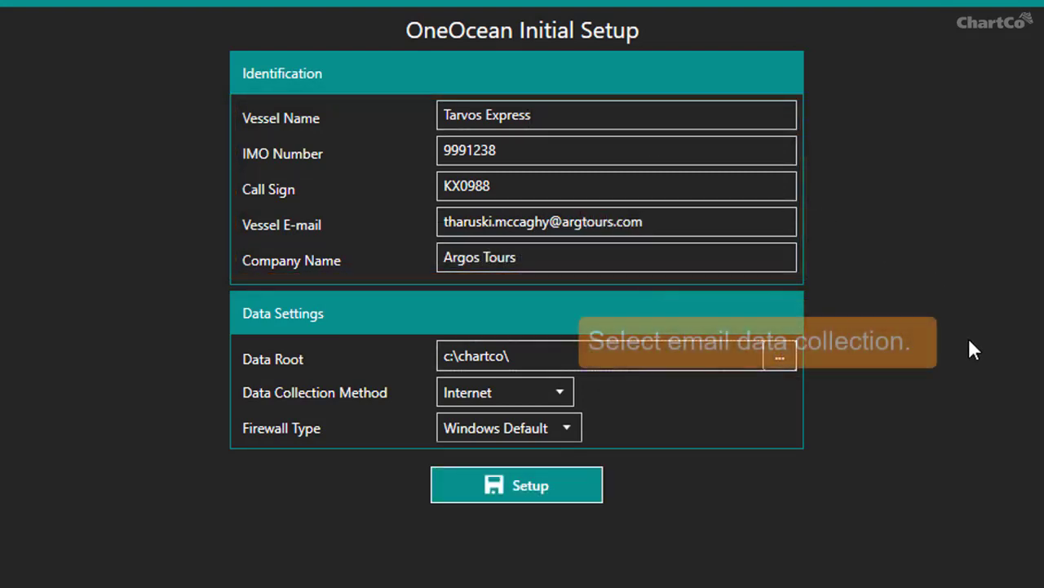
Set Data Collection Method to E-mail and enter the address for server updates
click(554, 394)
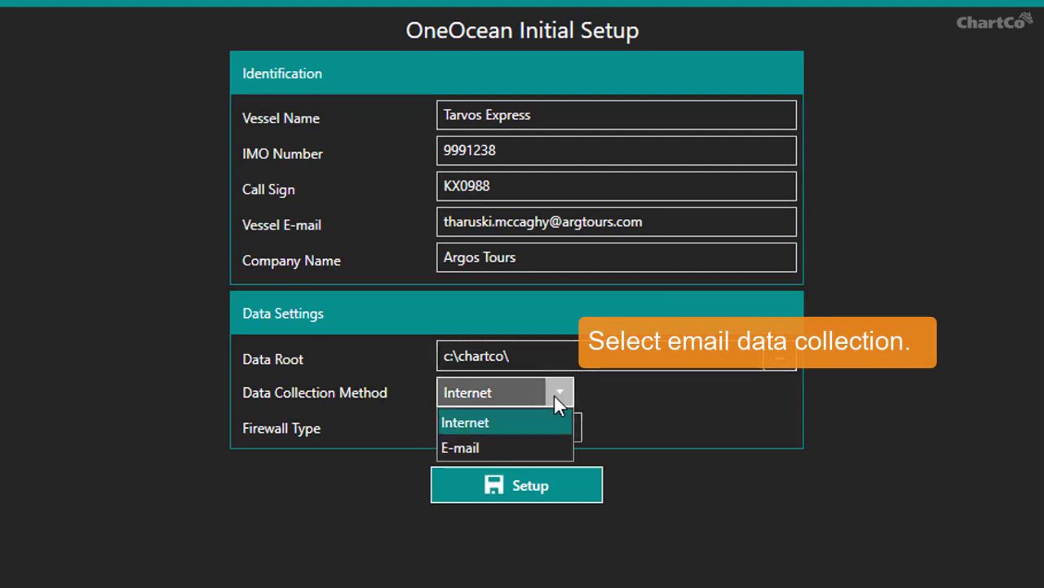
click(512, 447)
click(496, 427)
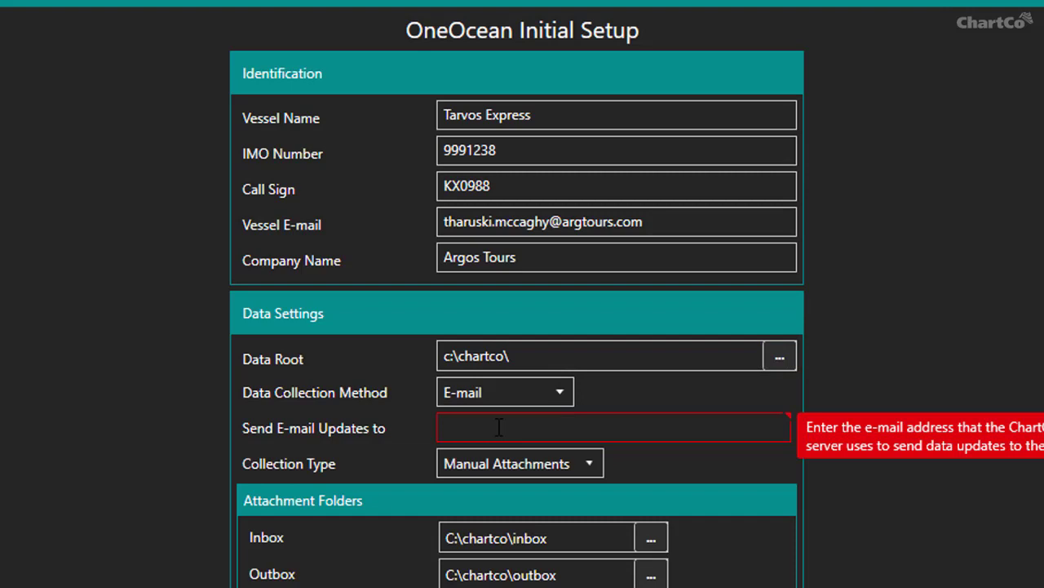
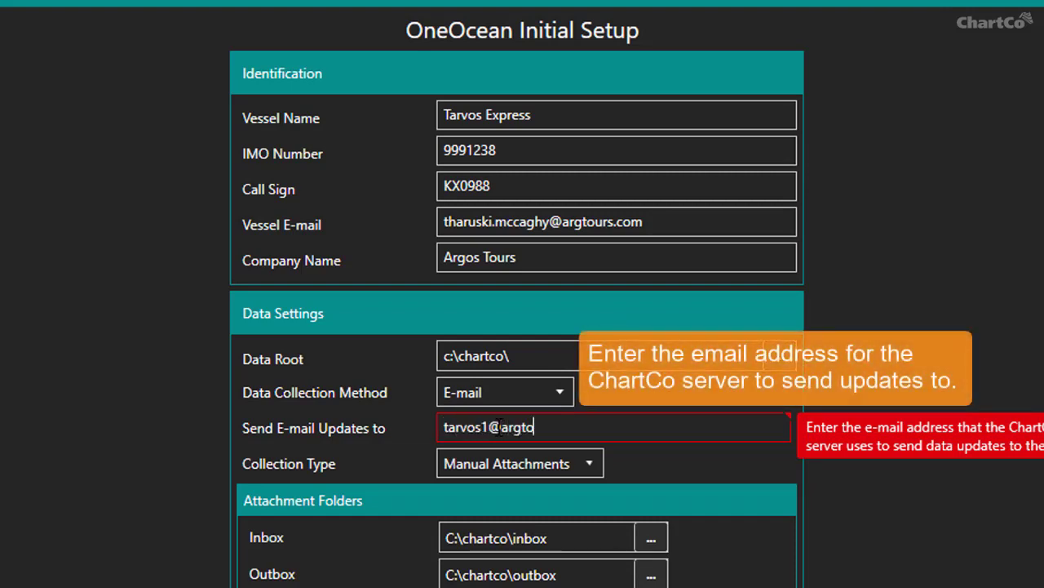
key(Tab)
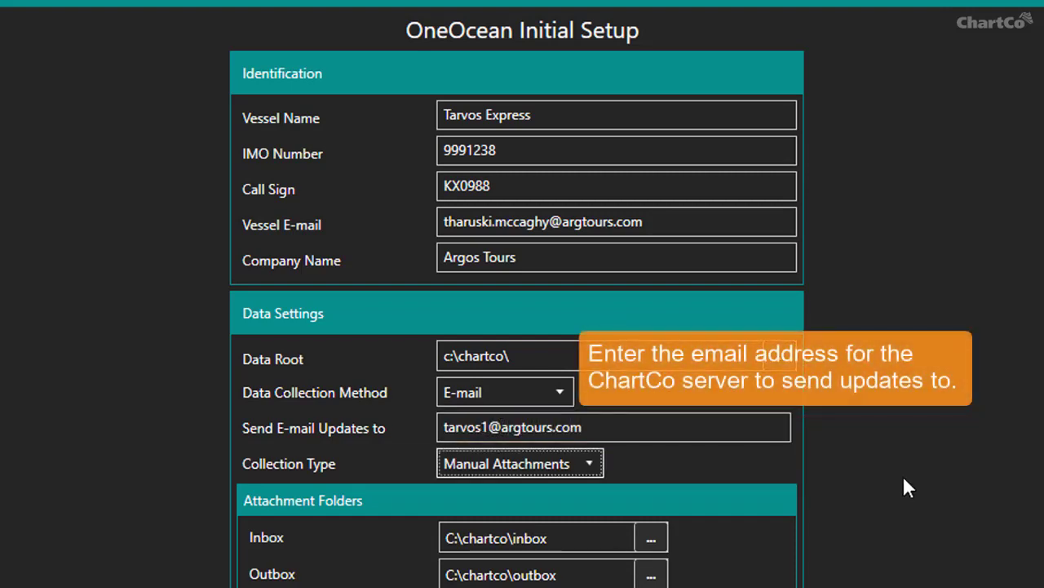
Choose Microsoft Outlook as the e-mail Collection Type
click(595, 462)
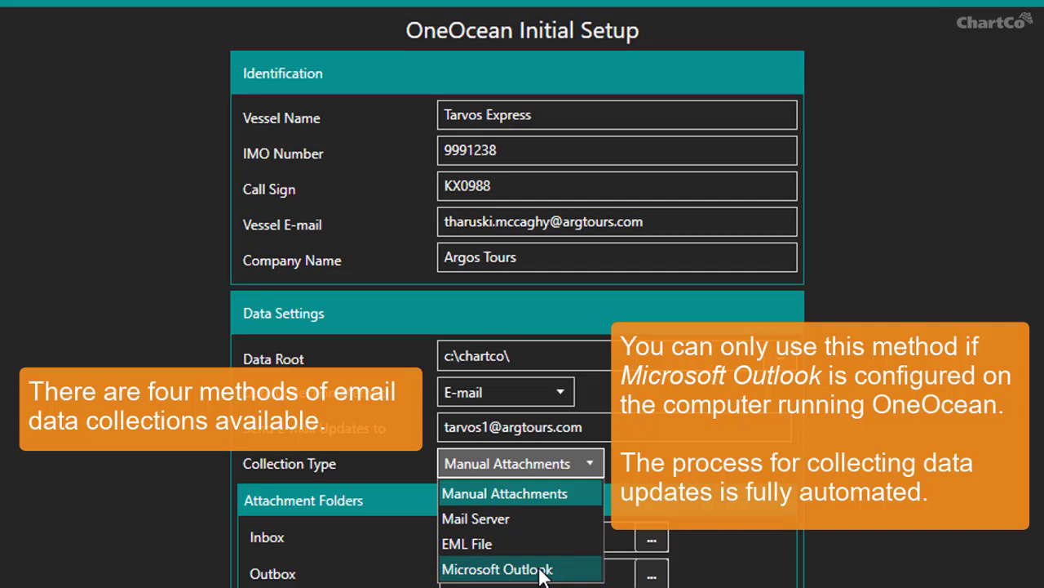
click(483, 569)
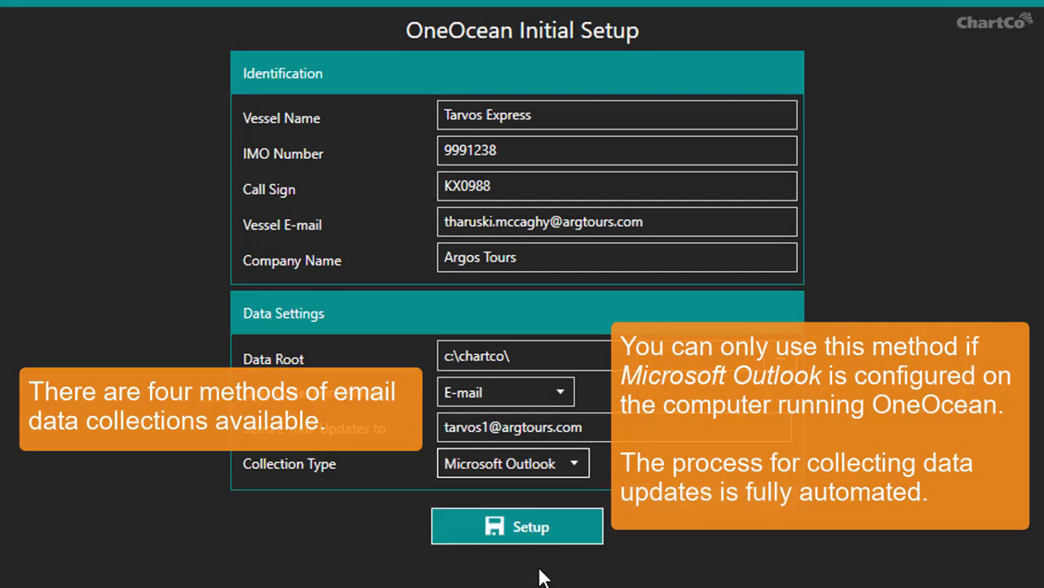
Run Setup so the settings are tested and AVCS permit import begins
click(495, 528)
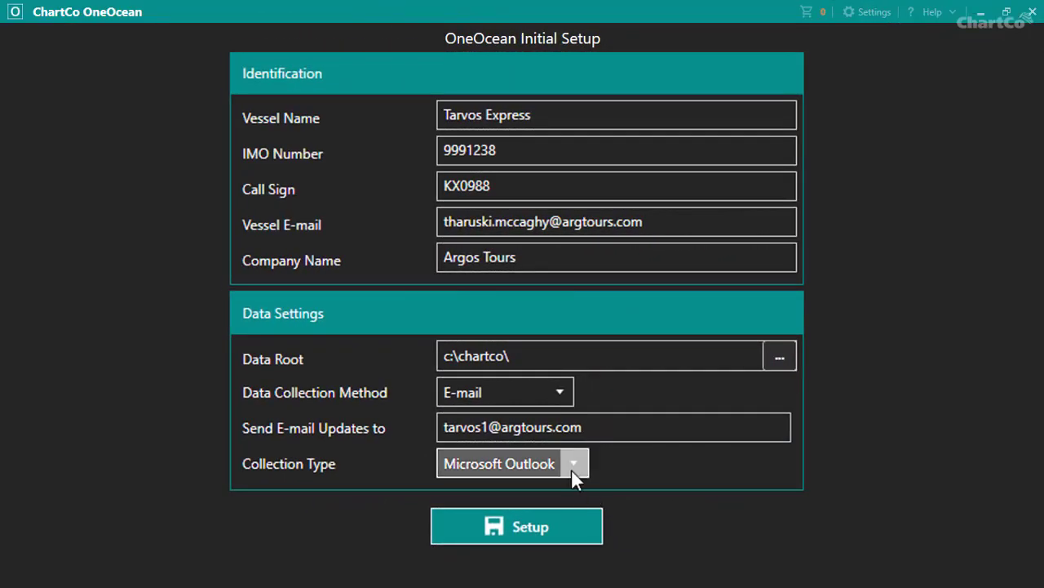
Switch Collection Type to Mail Server with STARTTLS incoming security
click(574, 465)
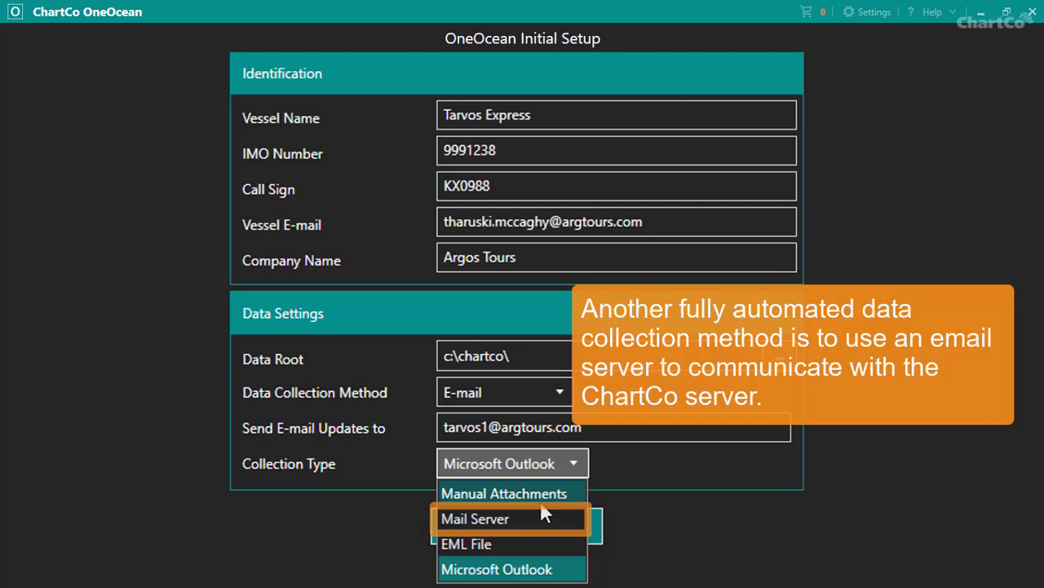
click(527, 519)
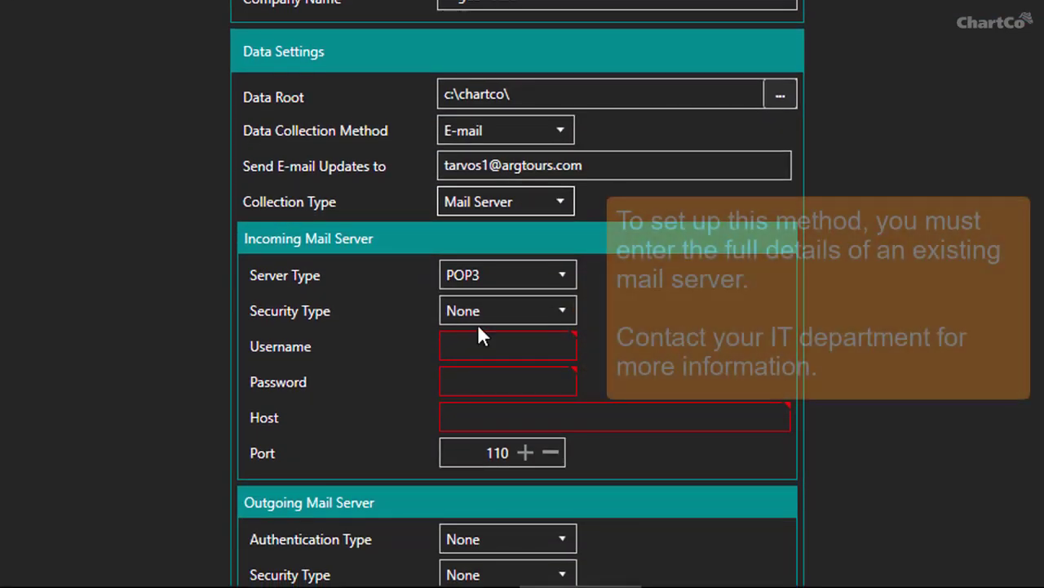
click(558, 311)
click(495, 365)
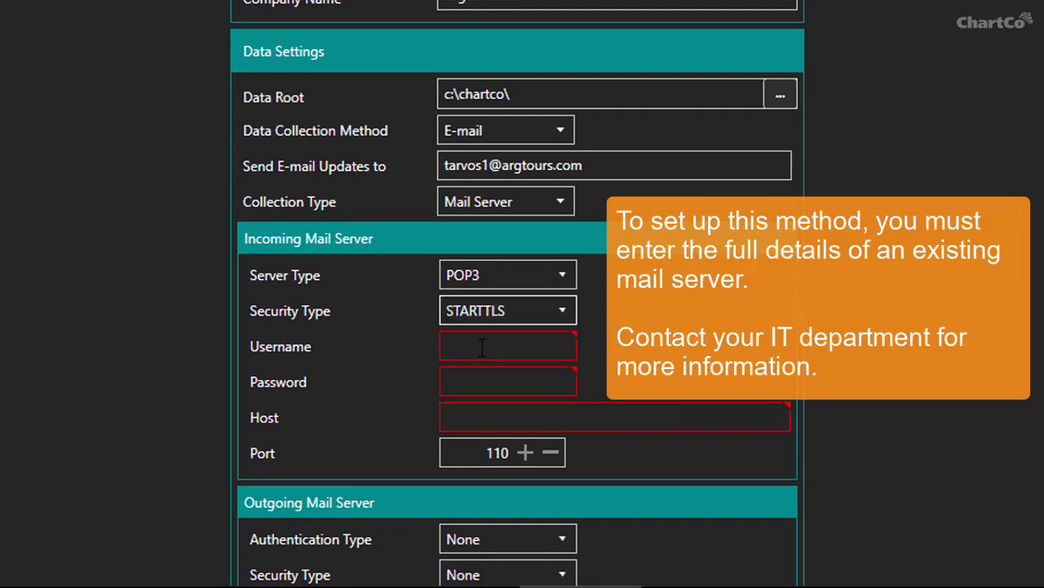
Enter the incoming account username, password and host pop.argtours.com, and clear the default port 110
click(473, 346)
key(Tab)
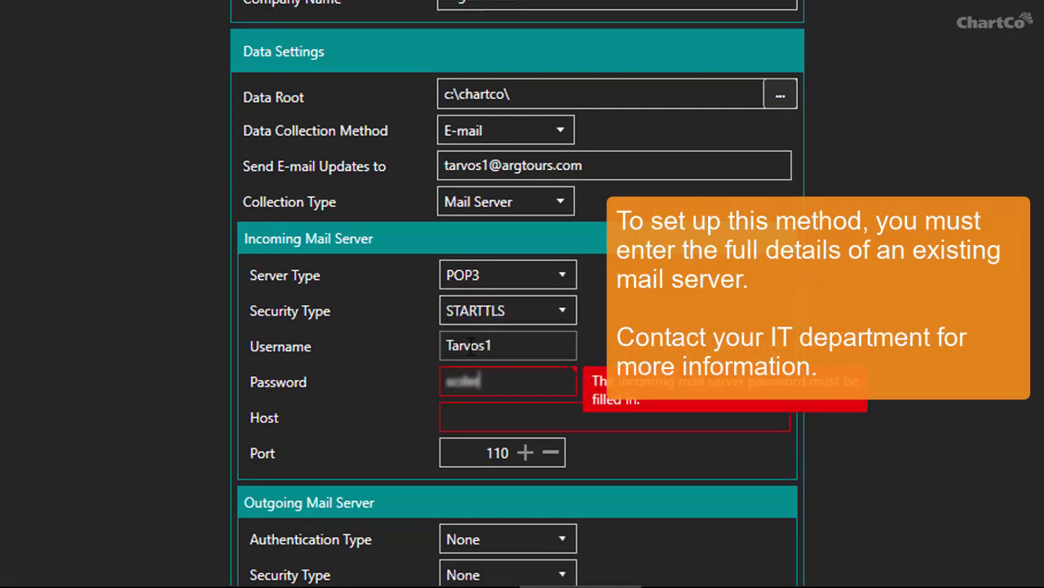
key(Tab)
key(Tab)
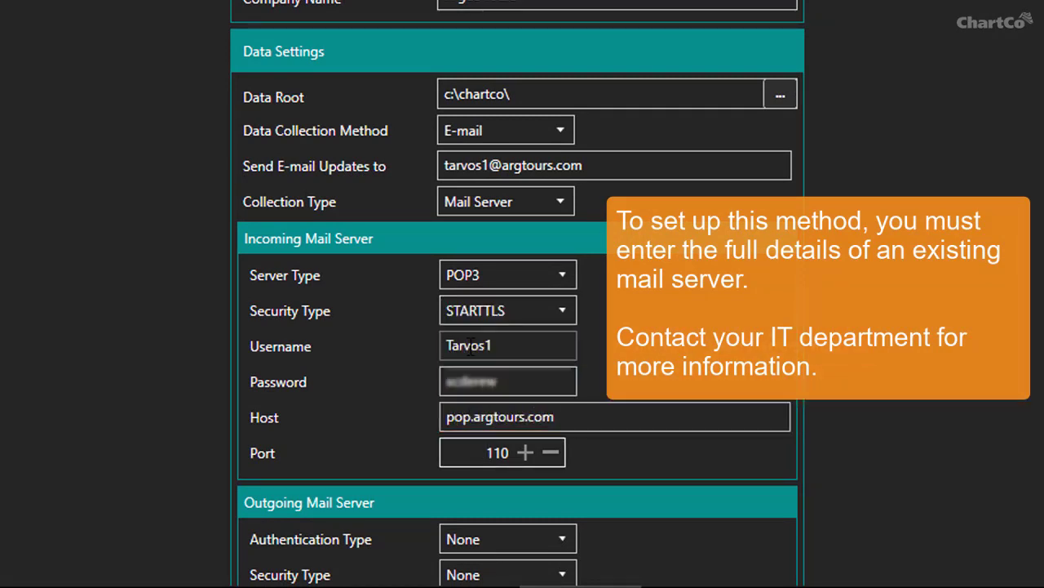
key(BackSpace)
key(BackSpace)
key(BackSpace)
Set incoming port 995, and outgoing authentication to Username And Password with STARTTLS
text(995)
scroll(495, 346, down, 5)
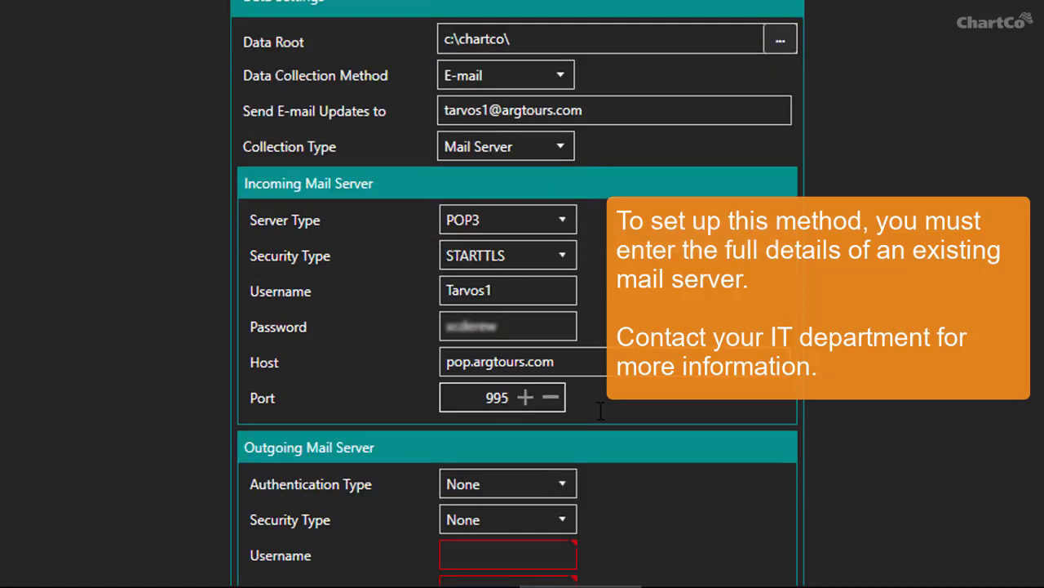
click(563, 322)
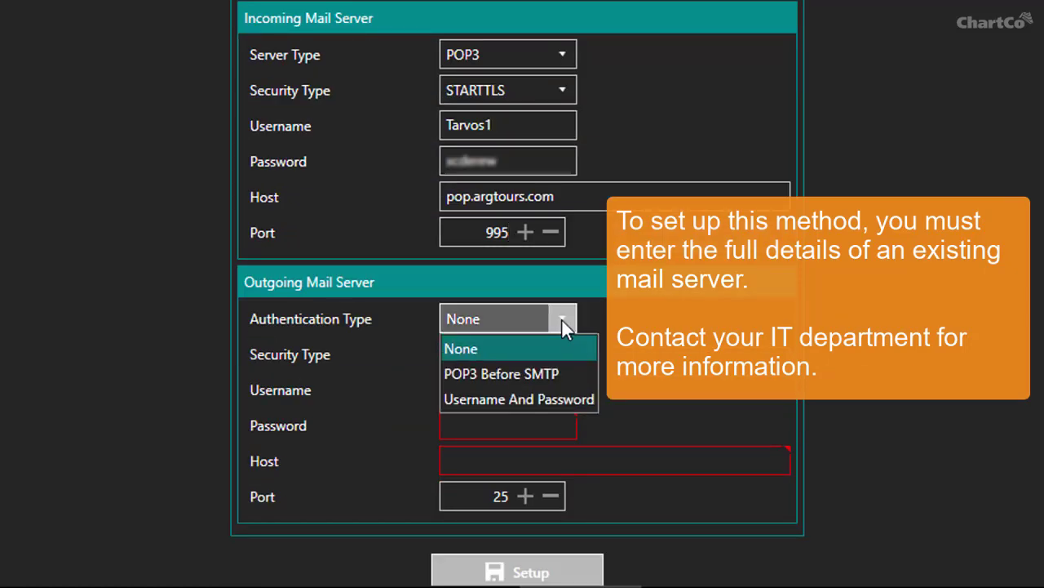
click(539, 397)
click(558, 359)
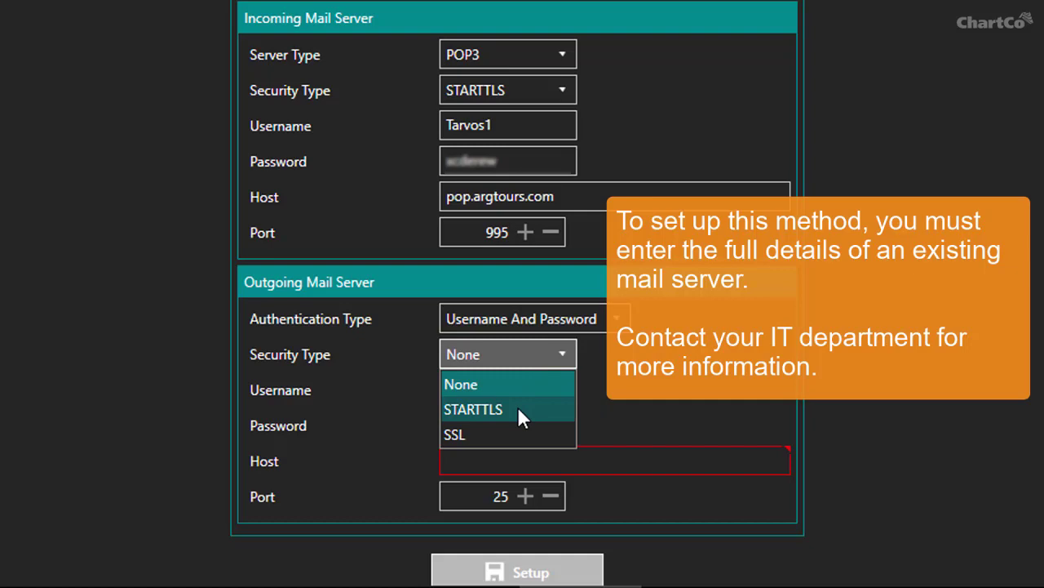
click(518, 408)
Enter outgoing username, password, host smtp.argtours.com and port 587, then run Setup
click(486, 390)
key(Tab)
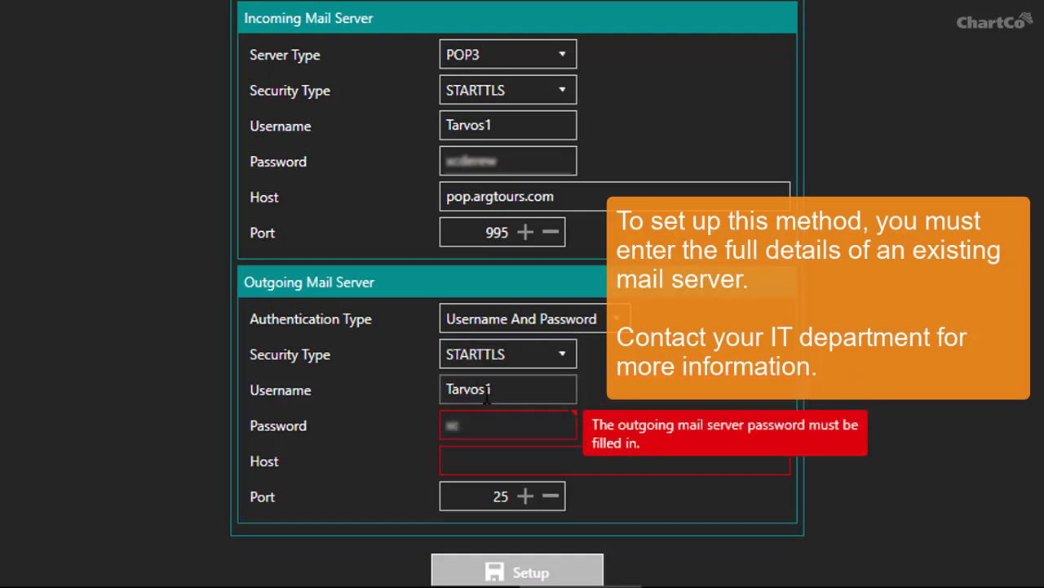
key(Tab)
key(Tab)
key(Delete)
key(Delete)
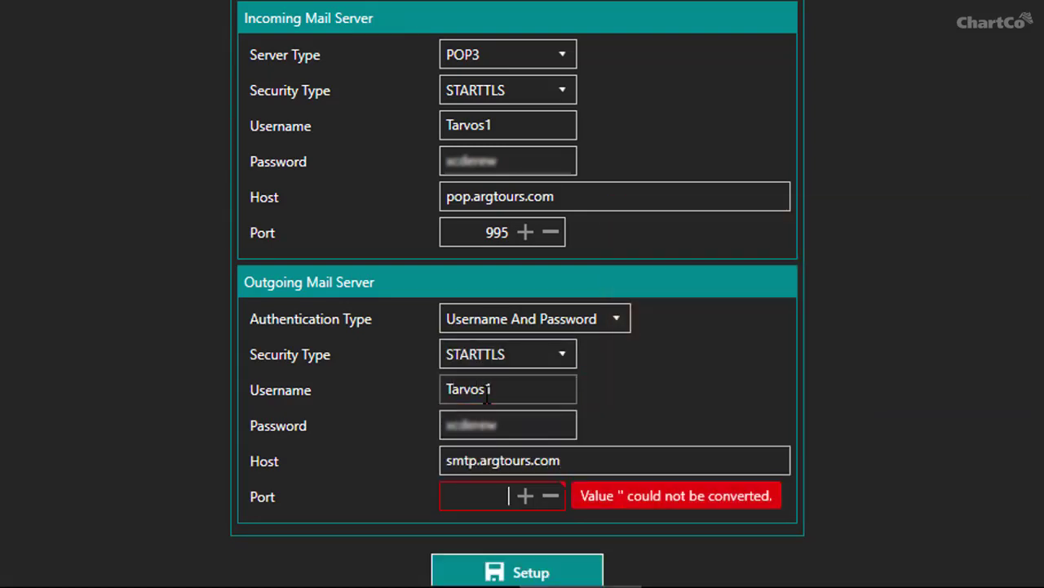
scroll(487, 396, down, 1)
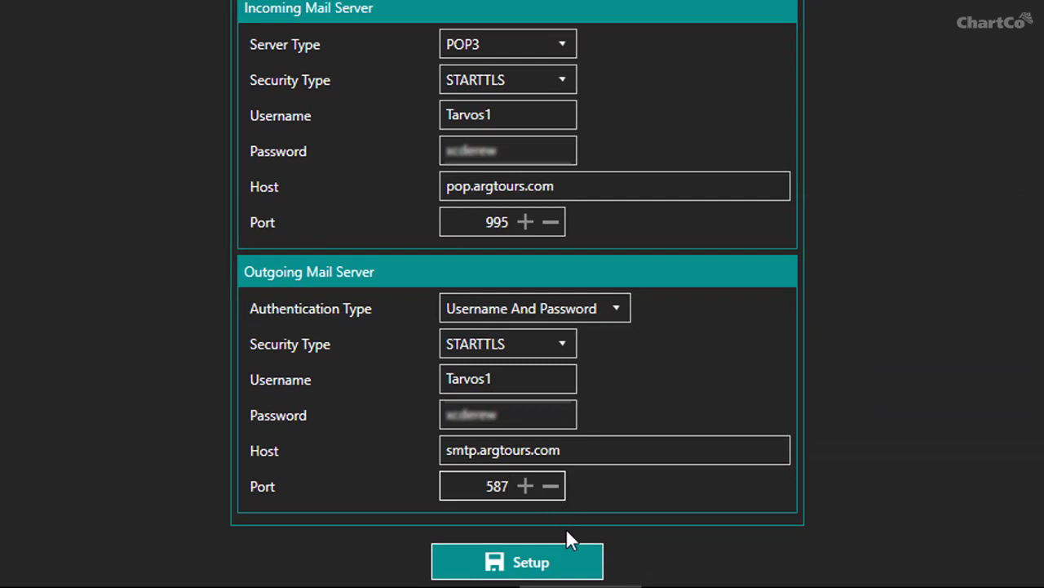
click(540, 565)
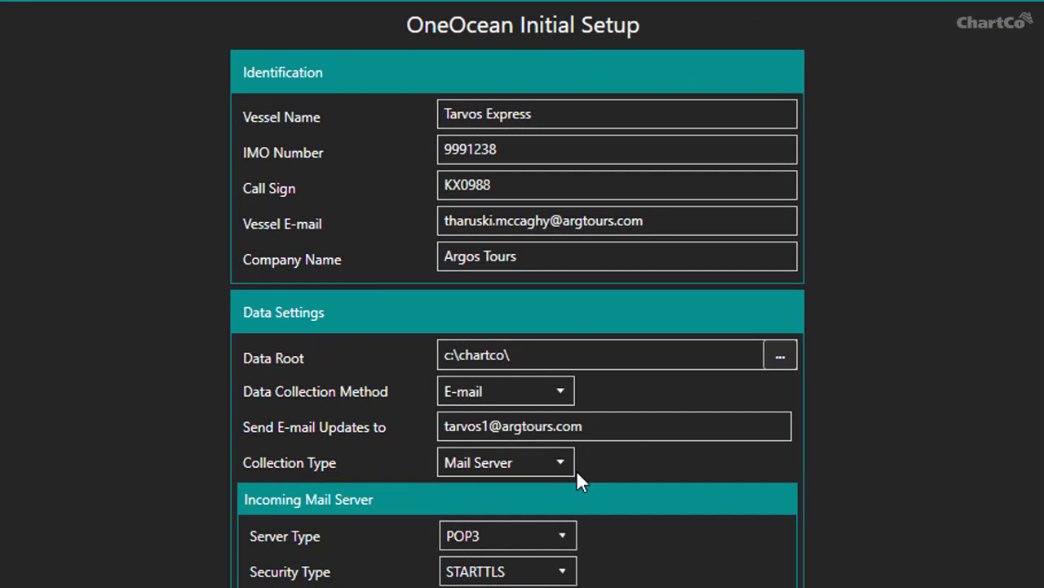
Set Collection Type to Manual Attachments and run Setup to generate the request file
click(560, 464)
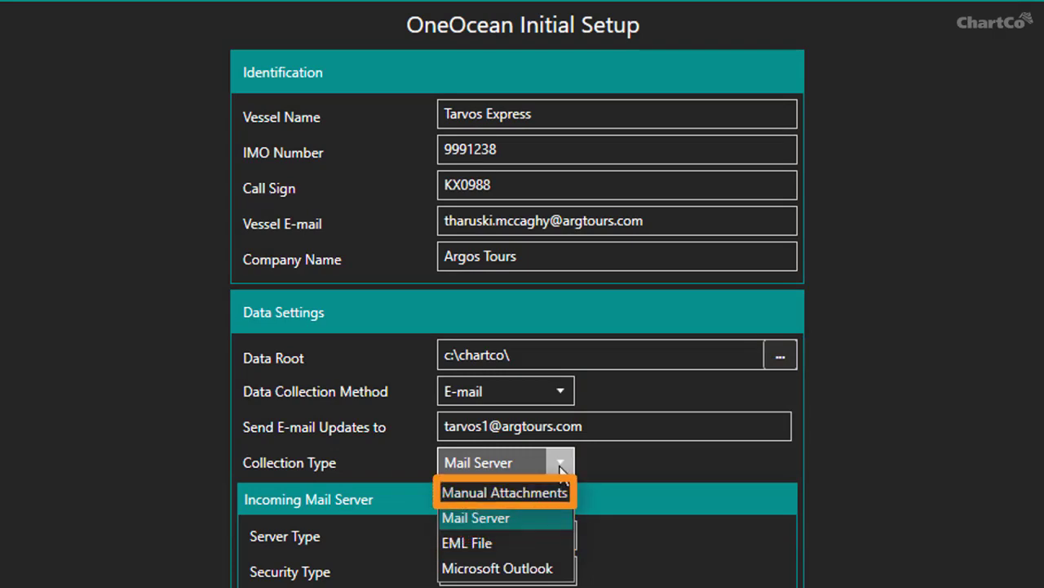
click(529, 490)
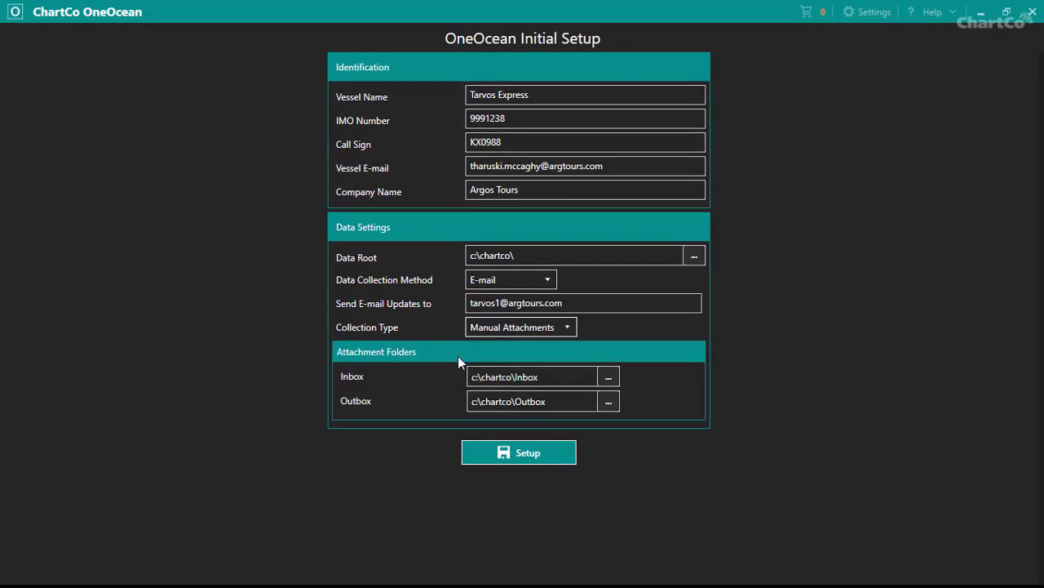
click(517, 453)
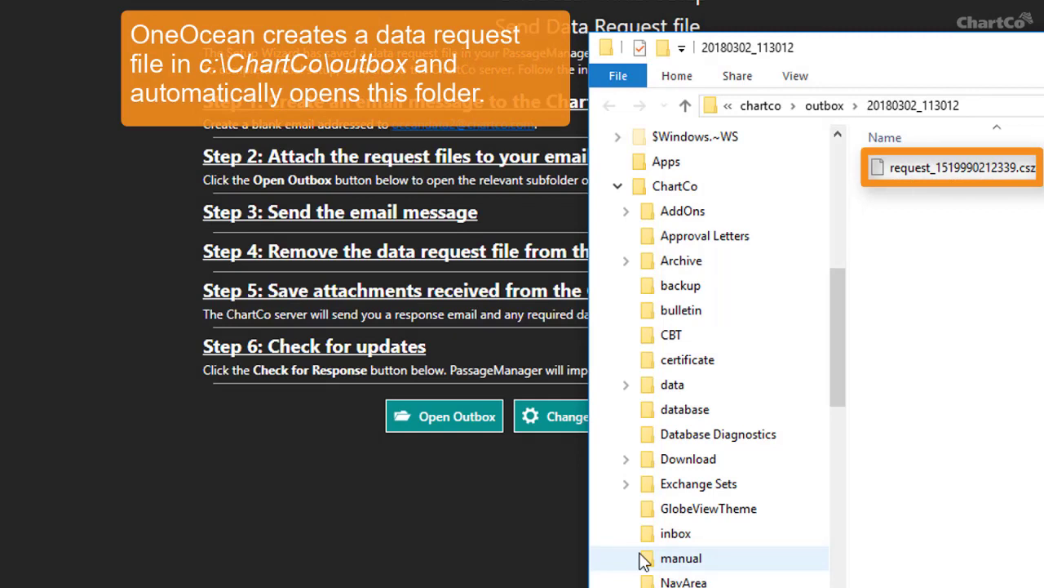
Send request_1519990212339.csz to a new mail message via Send to > Mail recipient
right_click(931, 175)
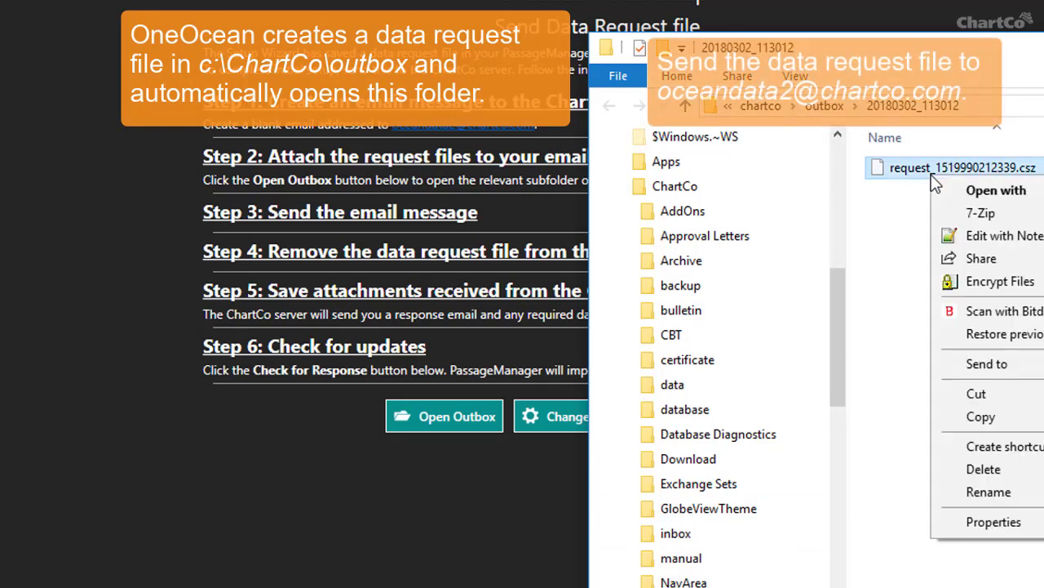
mouse_move(985, 367)
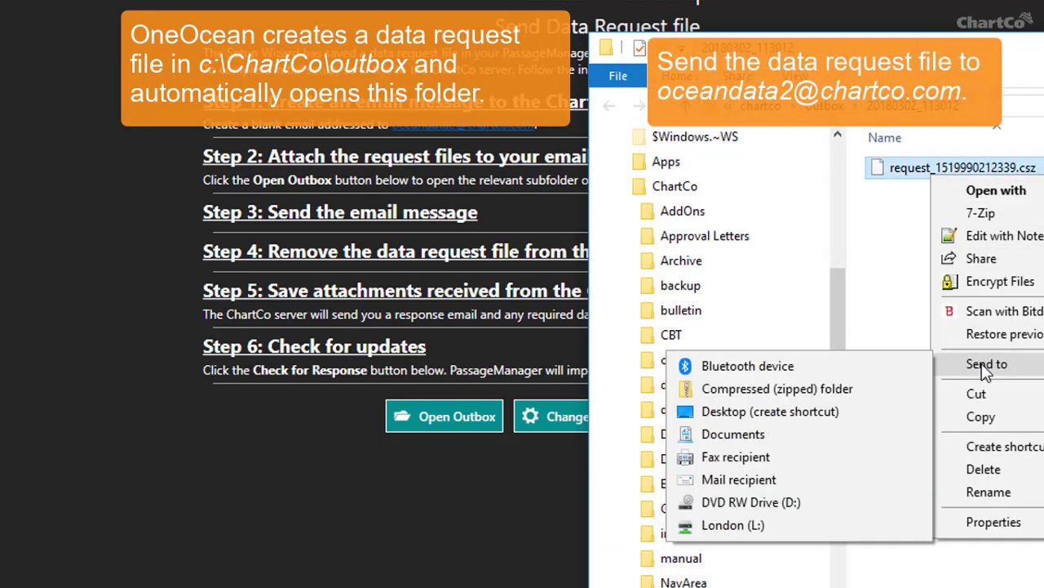
click(759, 481)
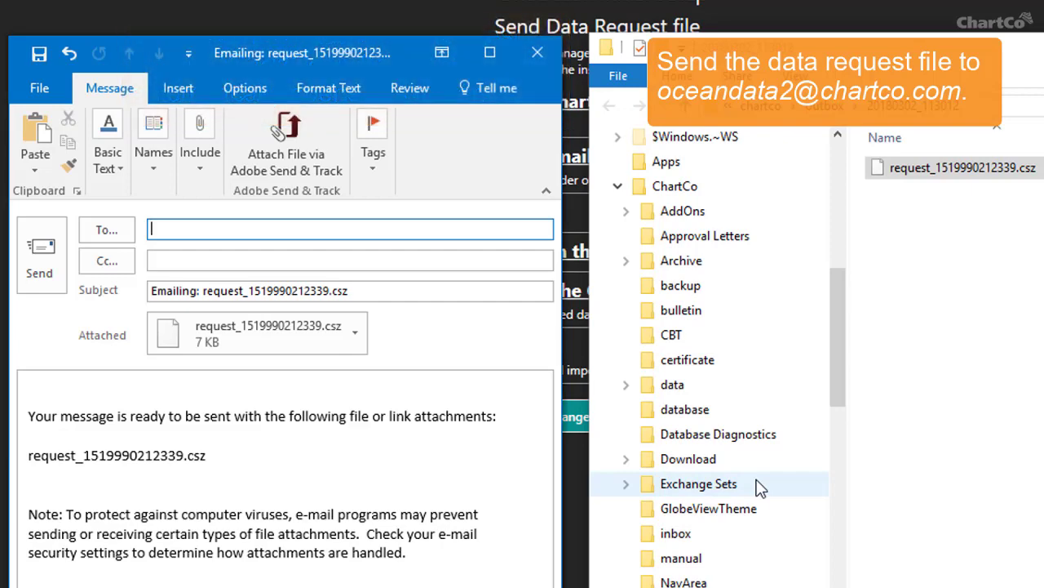
Address the request e-mail to the ChartCo data server address and send it
scroll(759, 485, down, 10)
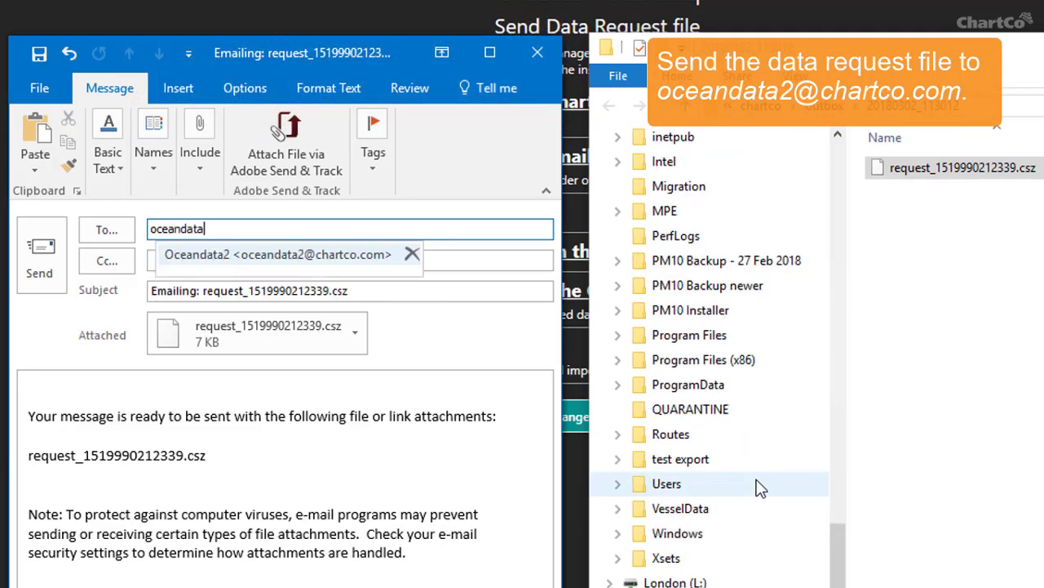
key(Return)
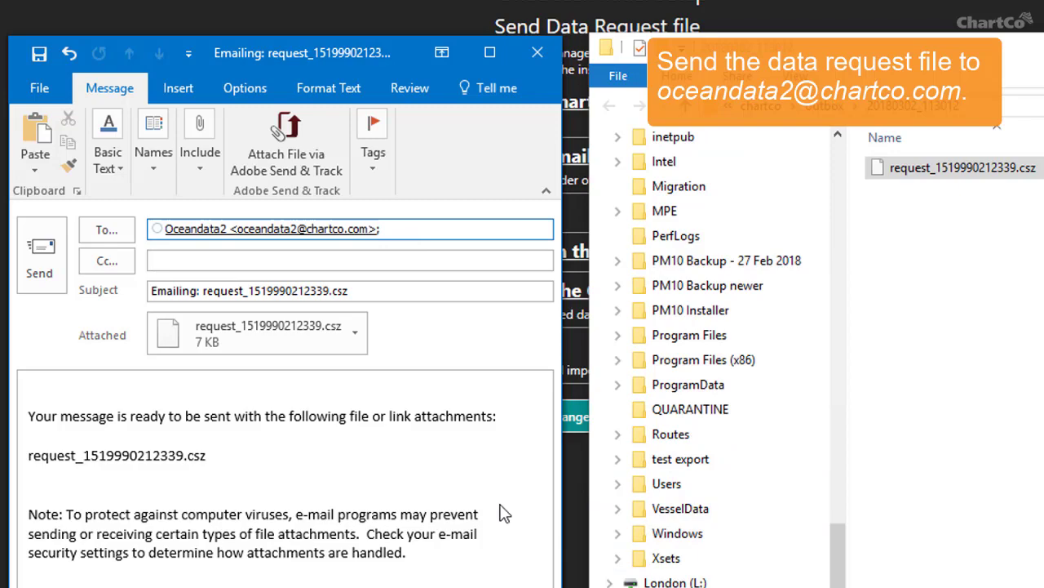
click(62, 250)
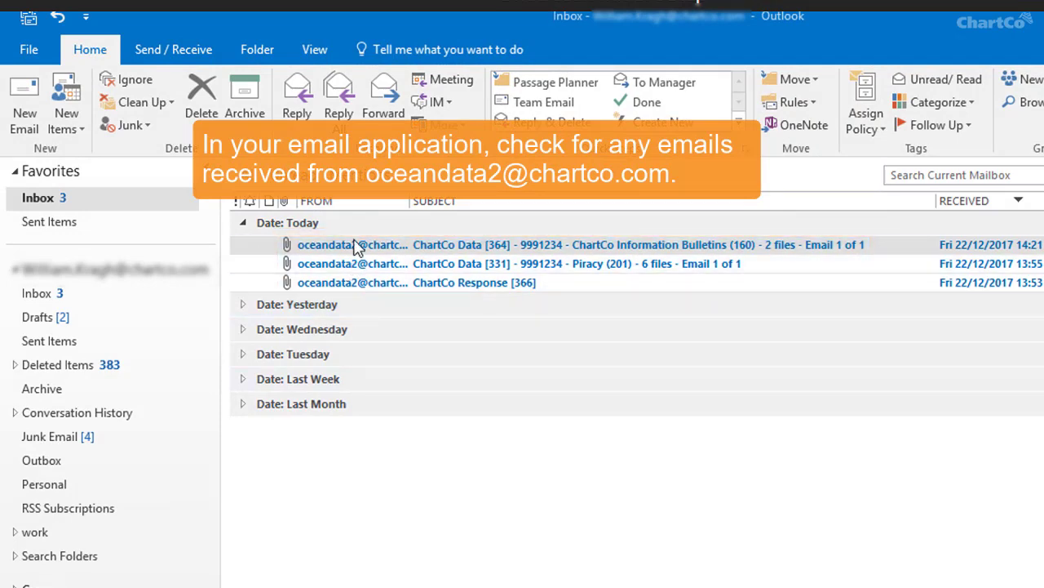
Save the ChartCo Data [364] attachment into C:\ChartCo\inbox
double_click(357, 246)
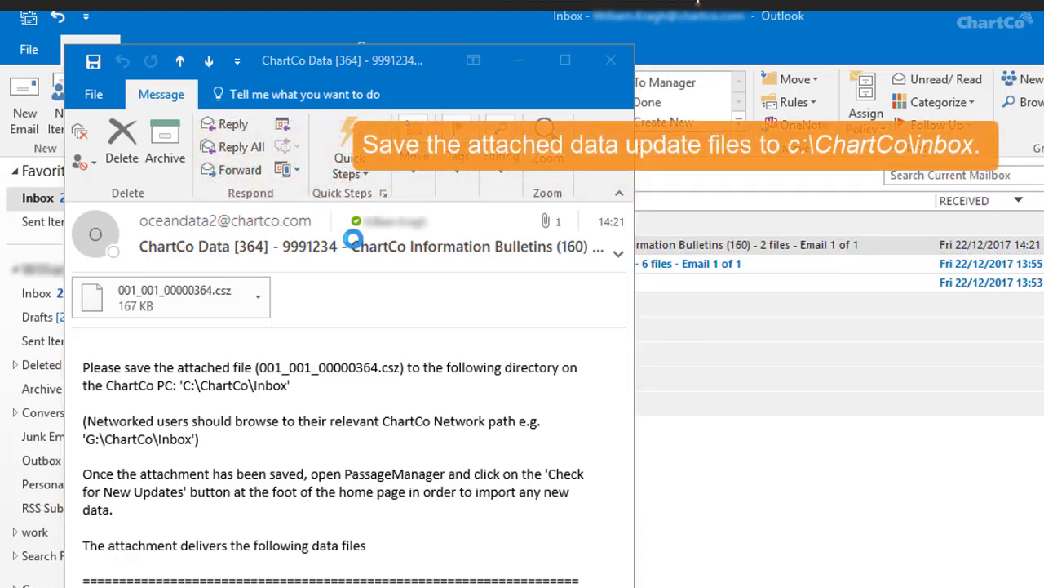
key(alt+Tab)
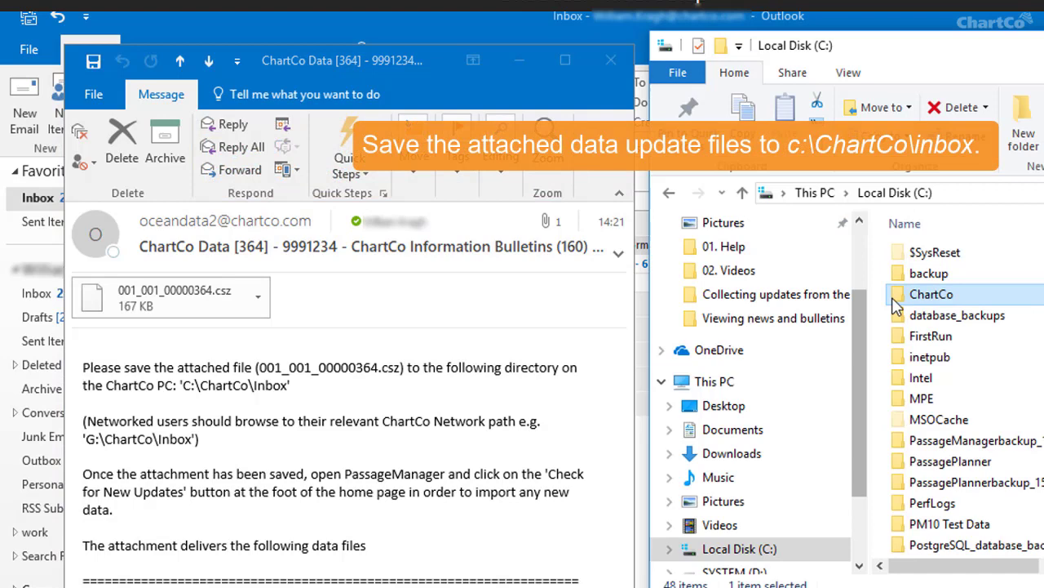
double_click(901, 297)
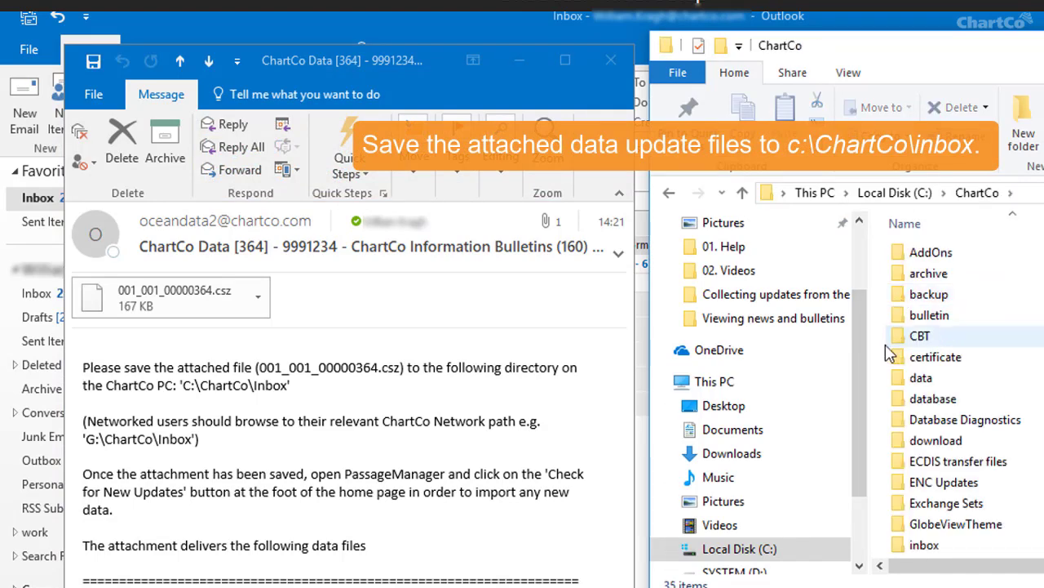
double_click(900, 546)
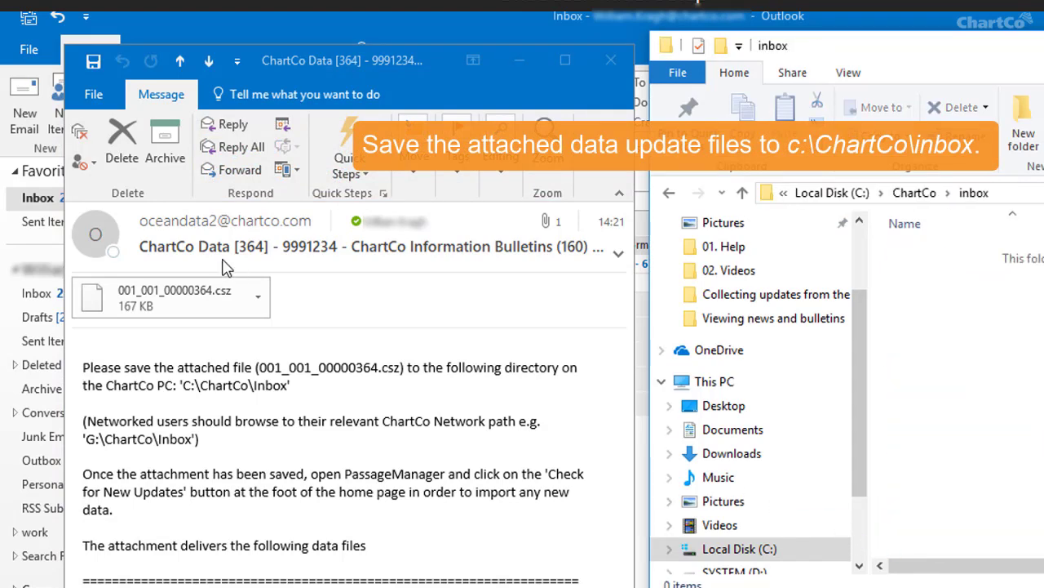
drag(215, 290, 966, 312)
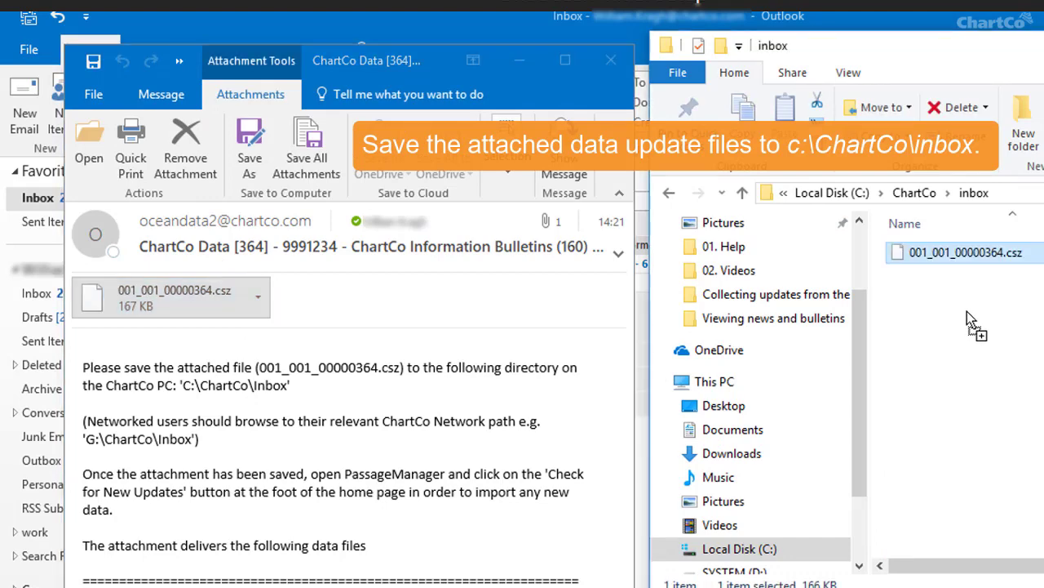
click(611, 61)
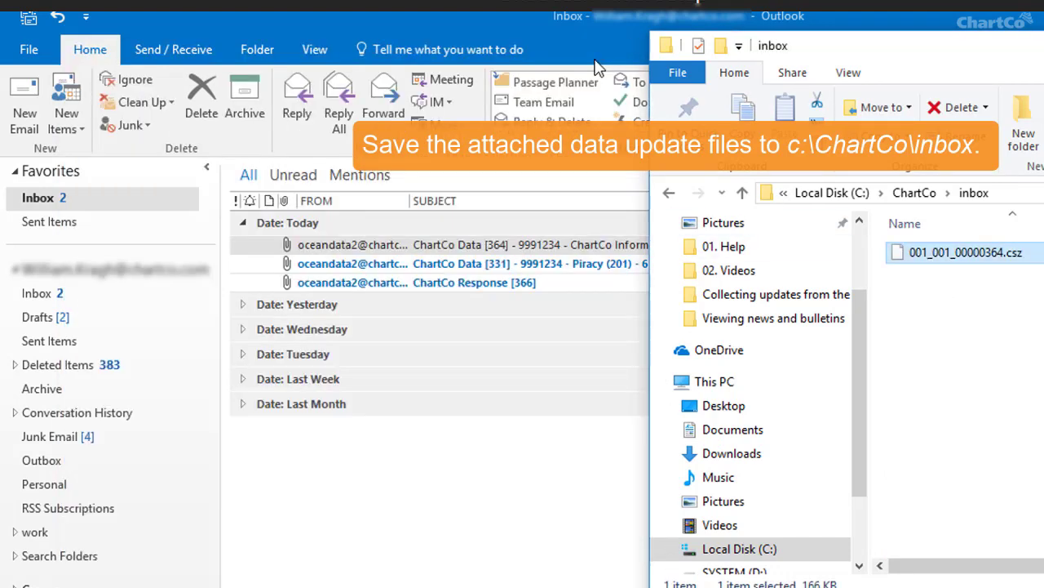
Save the ChartCo Data [331] and ChartCo Response [366] attachments into the same inbox folder
double_click(365, 264)
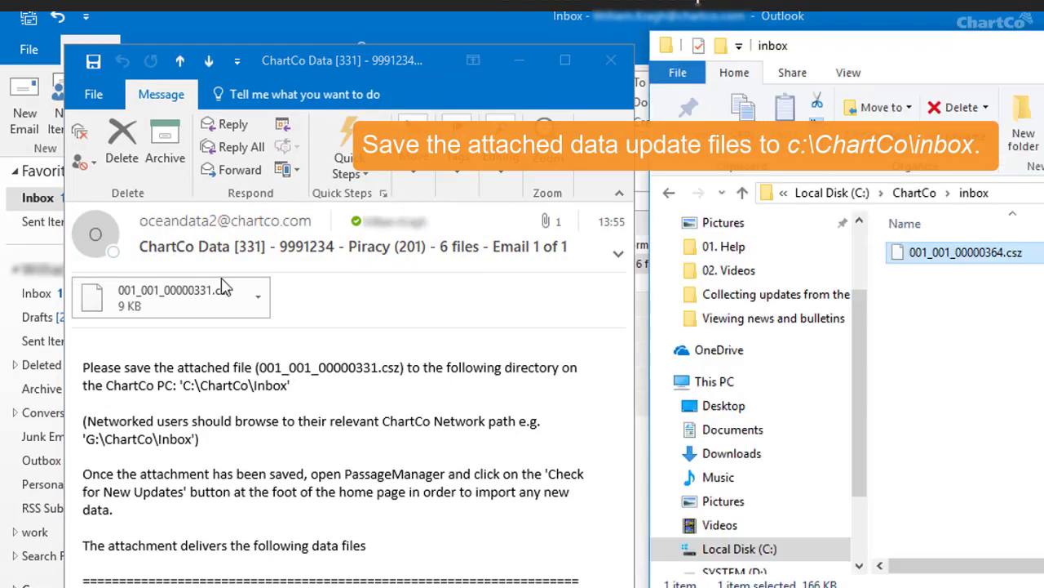
drag(217, 290, 921, 344)
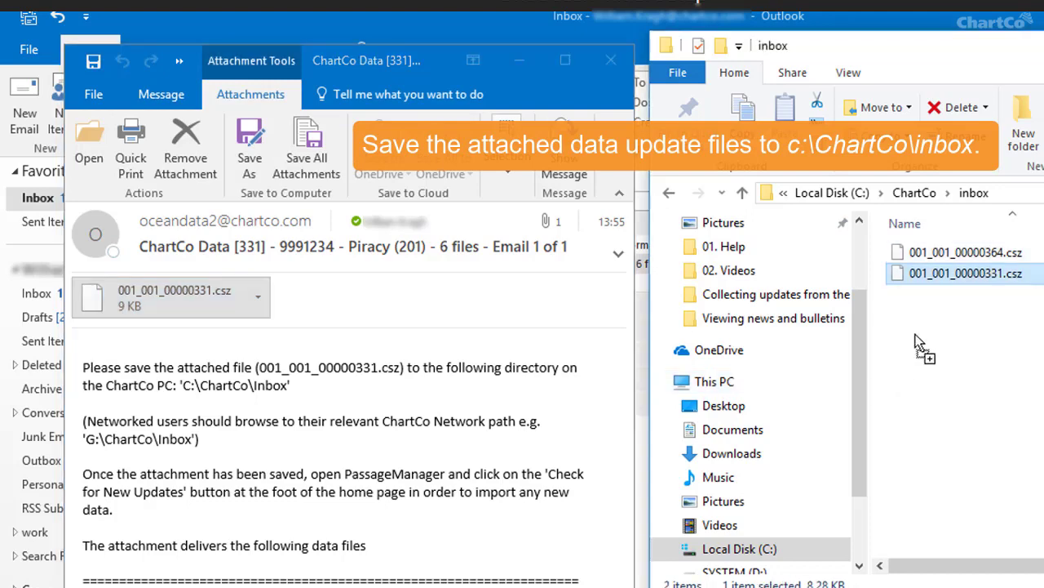
click(610, 61)
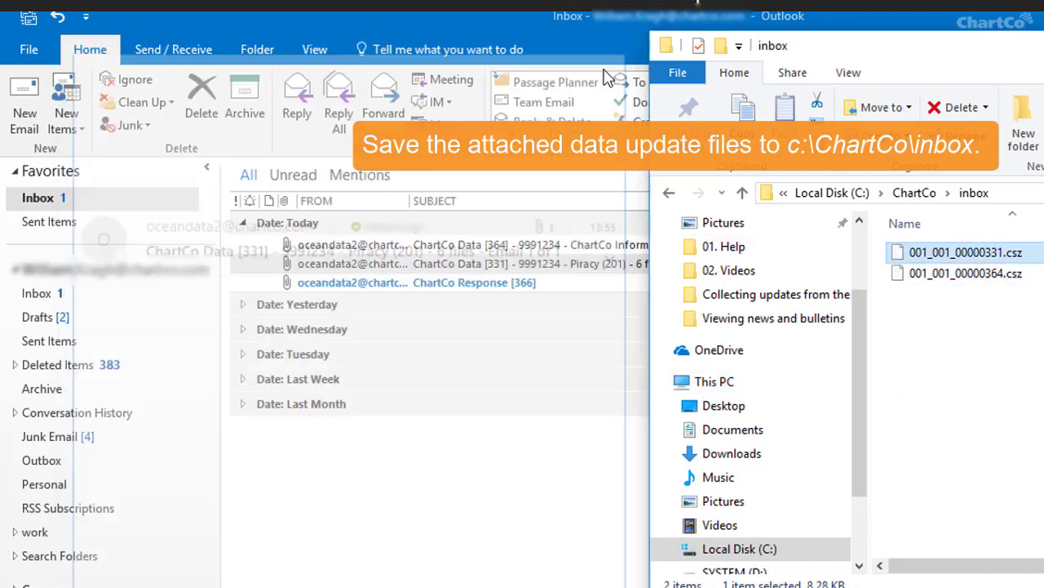
click(425, 282)
double_click(424, 281)
key(alt+Tab)
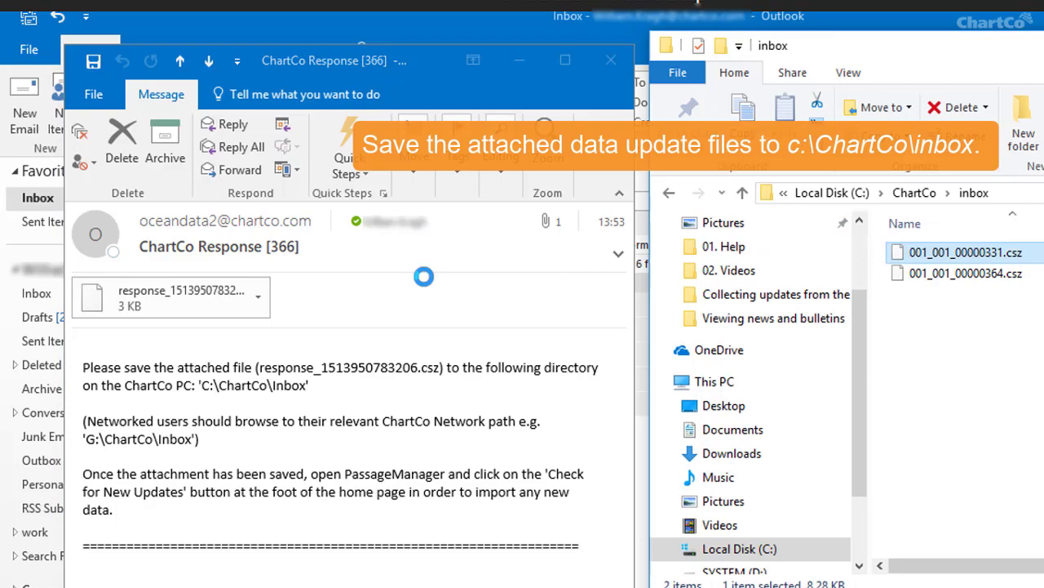
drag(187, 291, 962, 333)
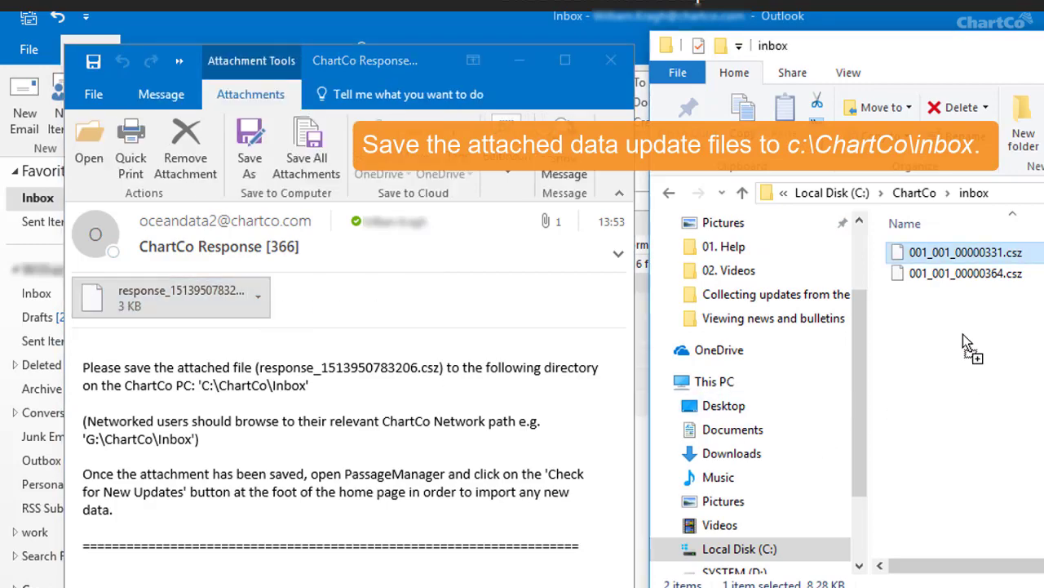
click(617, 71)
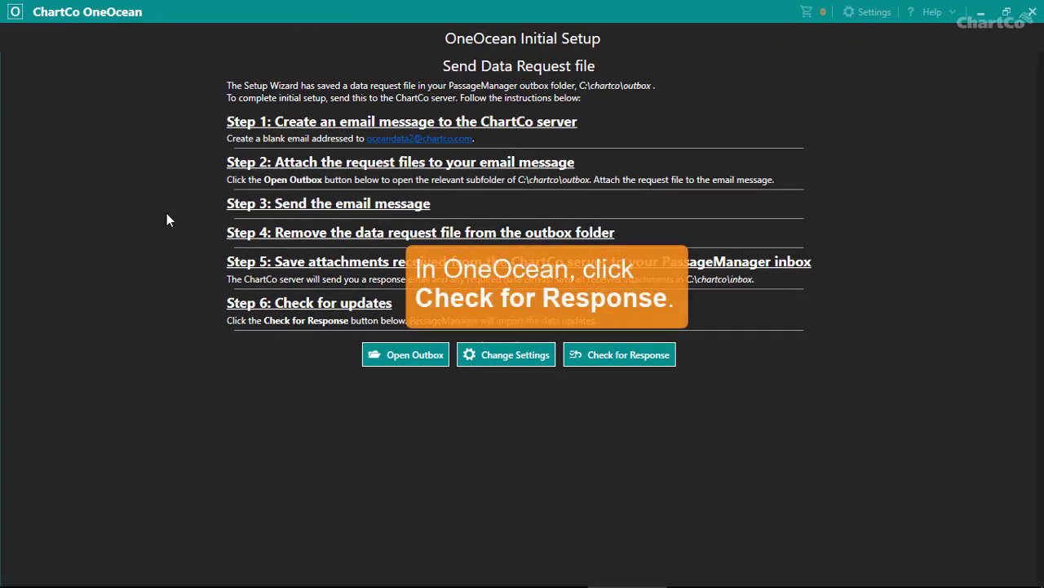
Check for the saved response files, importing the AVCS permits and loading the home dashboard
click(619, 355)
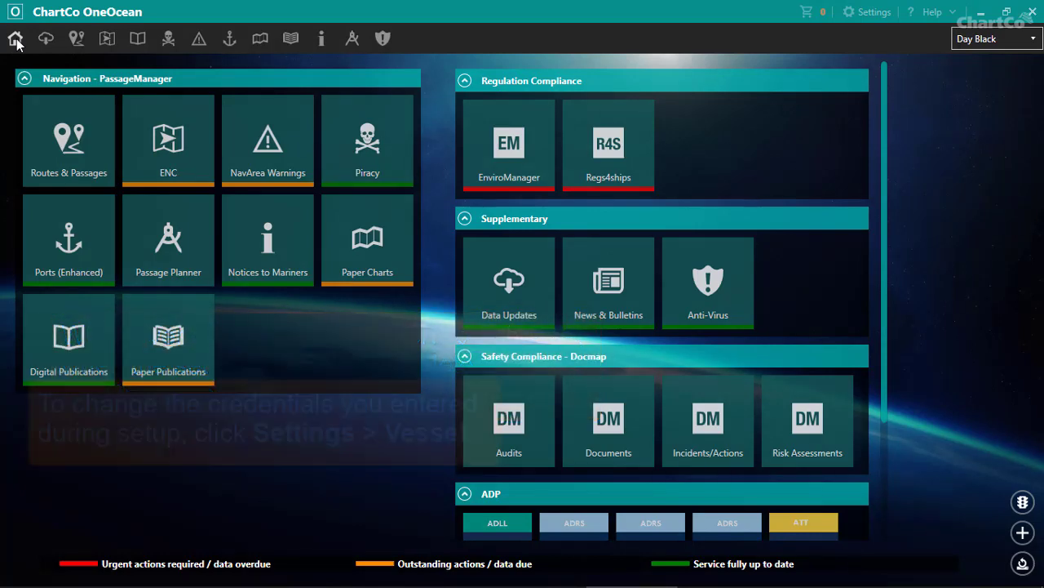
click(845, 15)
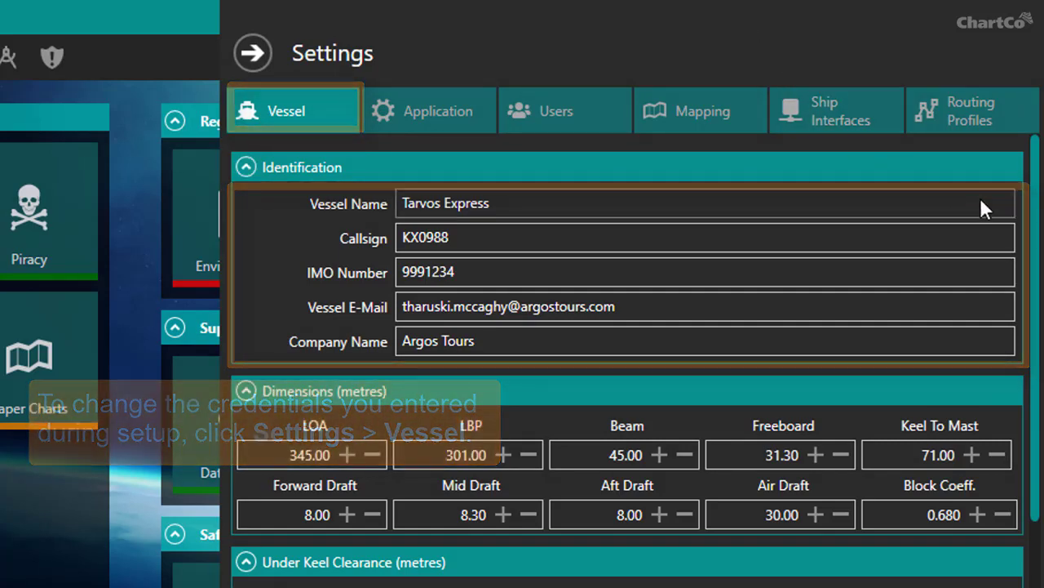
drag(1033, 221, 1036, 266)
scroll(1036, 265, down, 3)
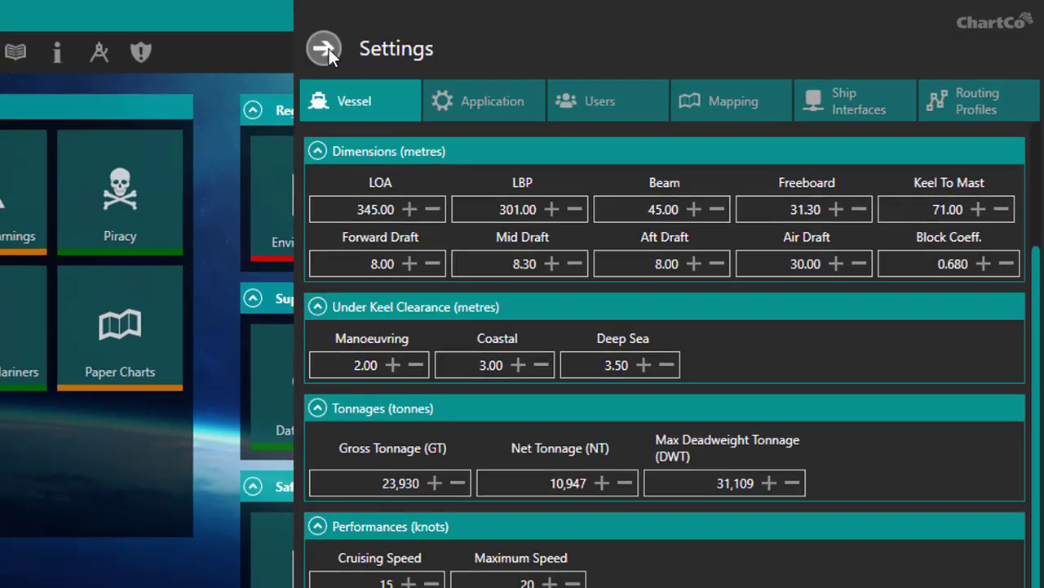
click(326, 49)
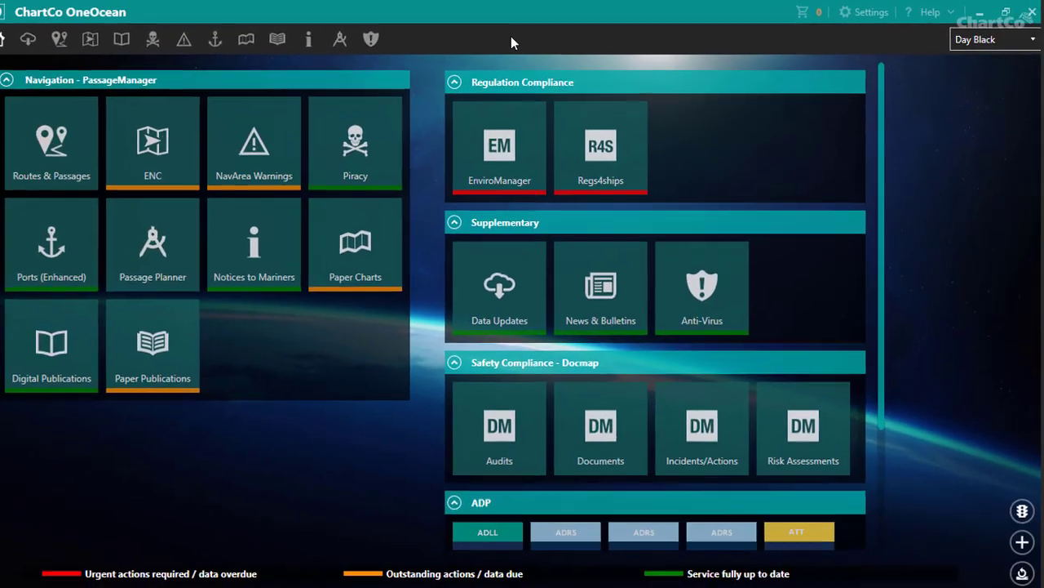